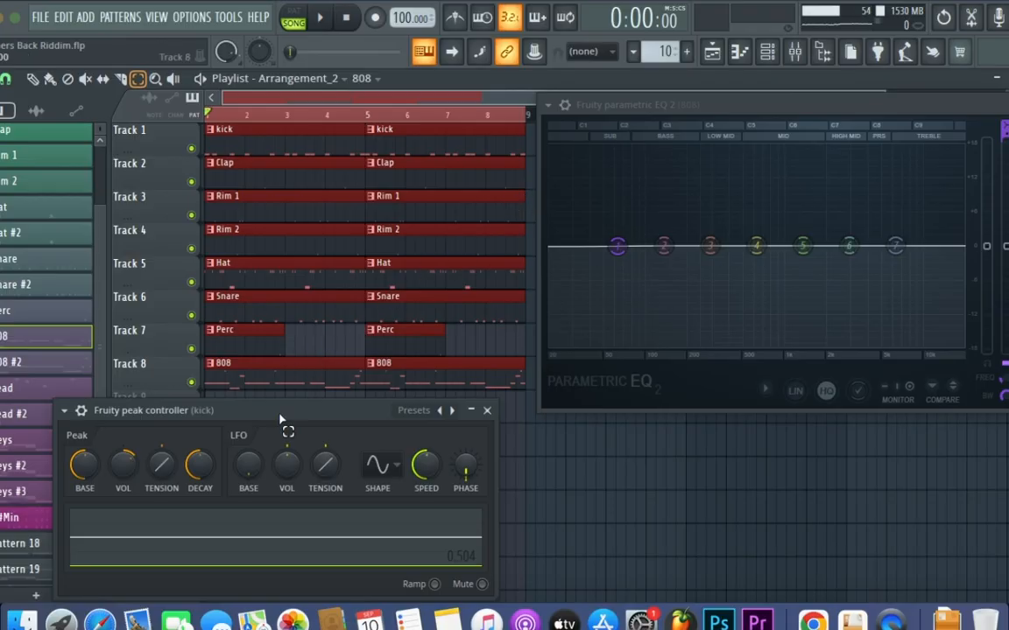
Place the kick's Fruity Peak Controller and the 808's Parametric EQ 2 apart and play the song to watch EQ band 1 react
drag(291, 418, 409, 430)
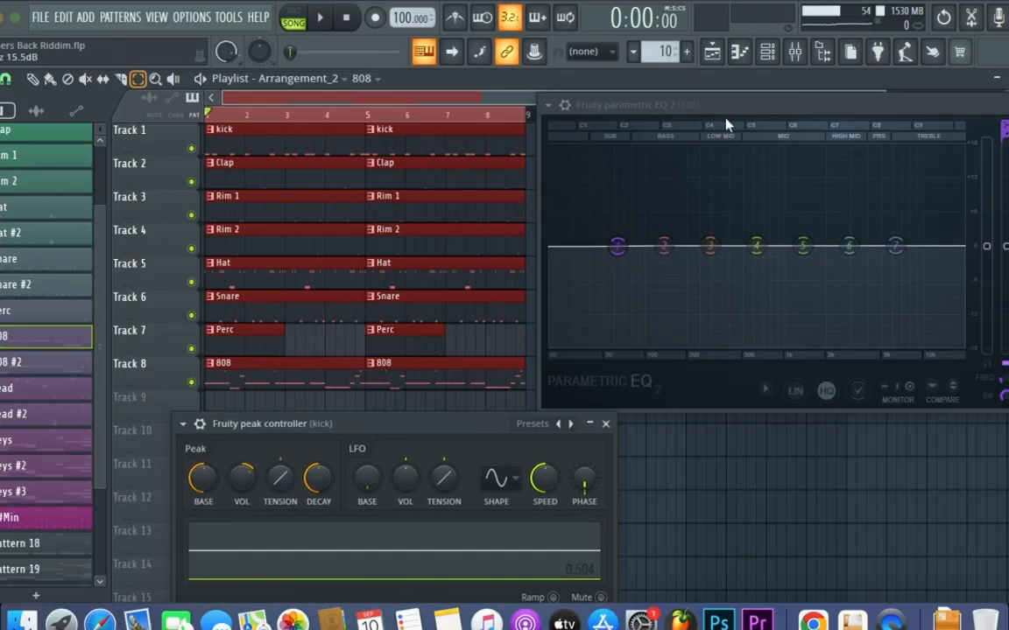
drag(742, 114, 830, 129)
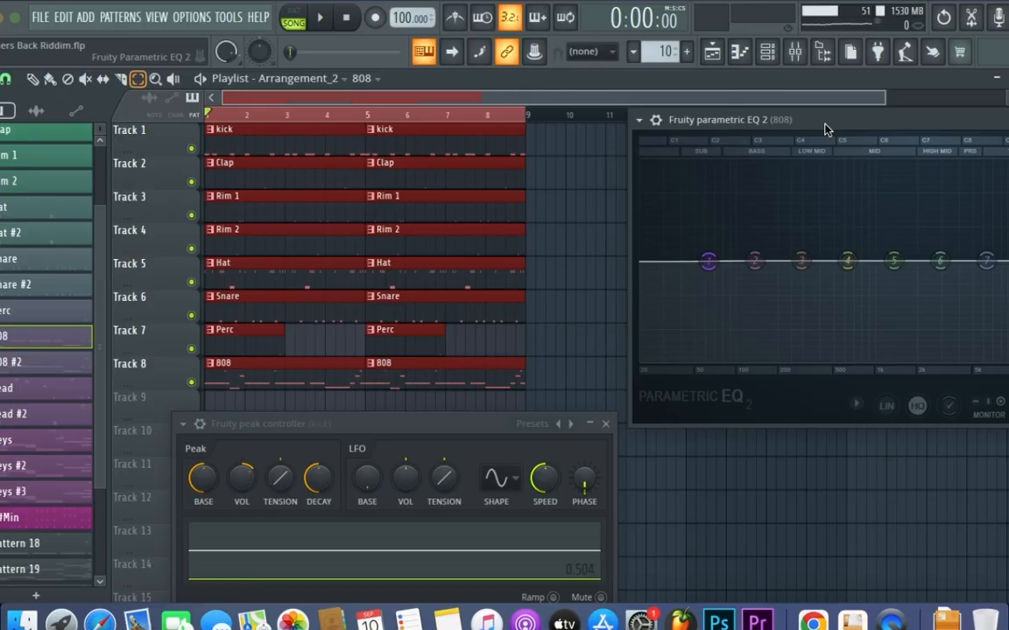
drag(824, 130, 736, 117)
key(space)
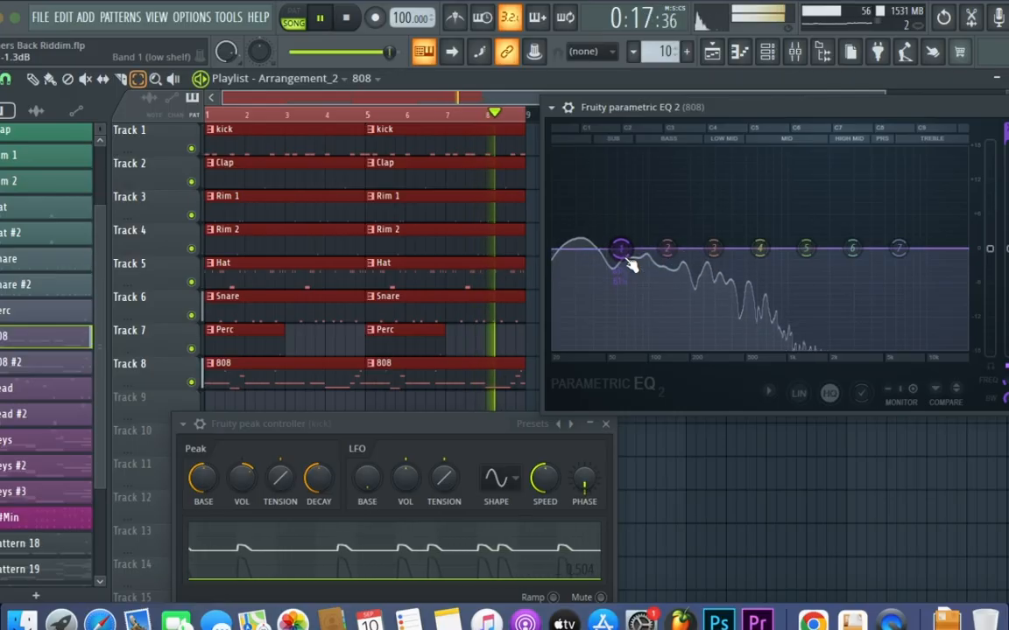
key(space)
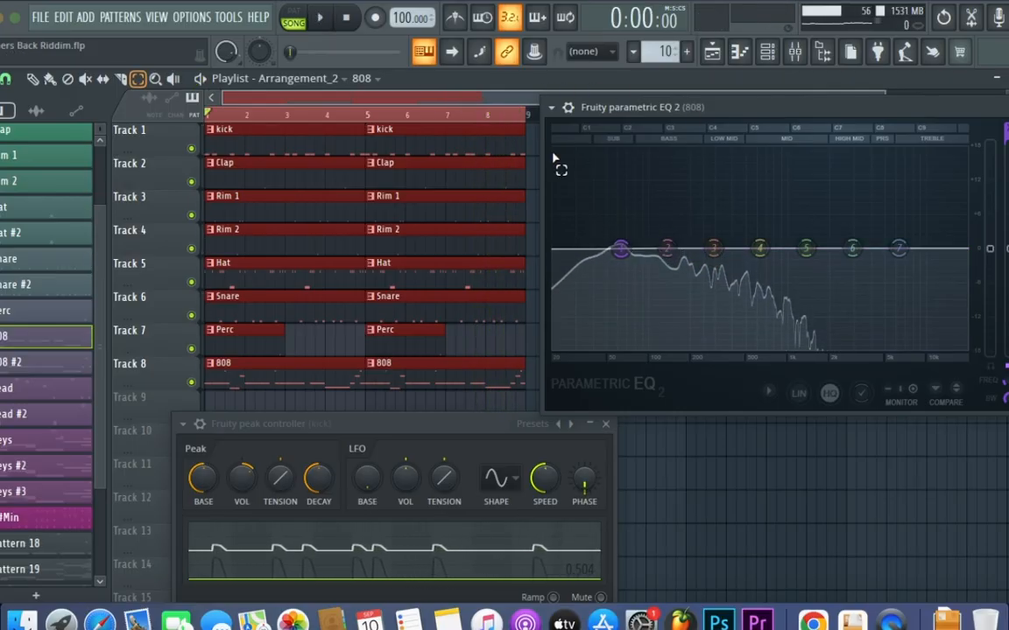
Load Fruity Peak Controller in the first effect slot of the kick's mixer track
key(F9)
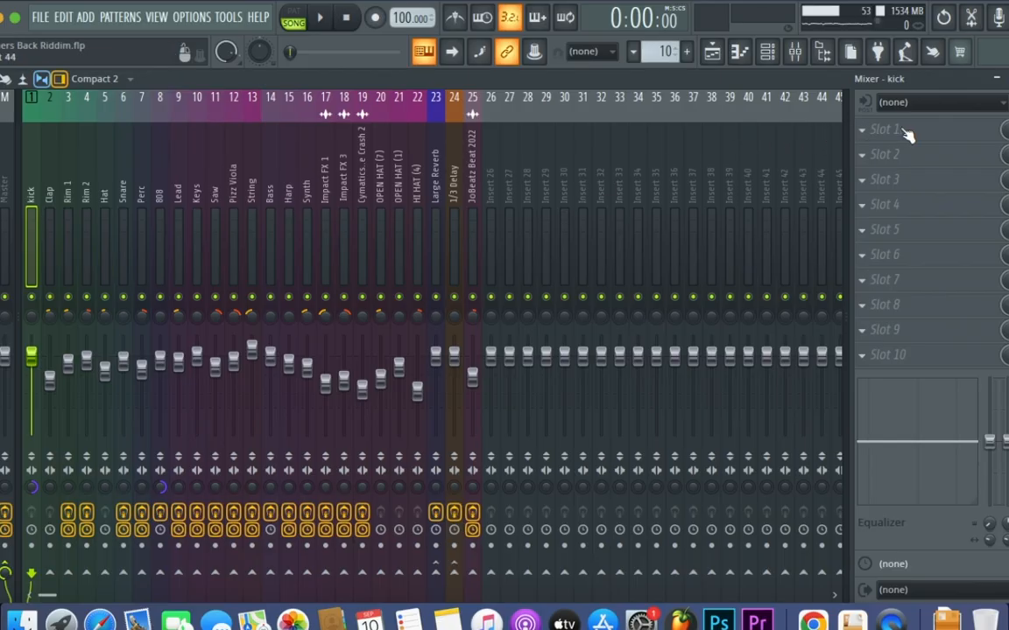
click(930, 132)
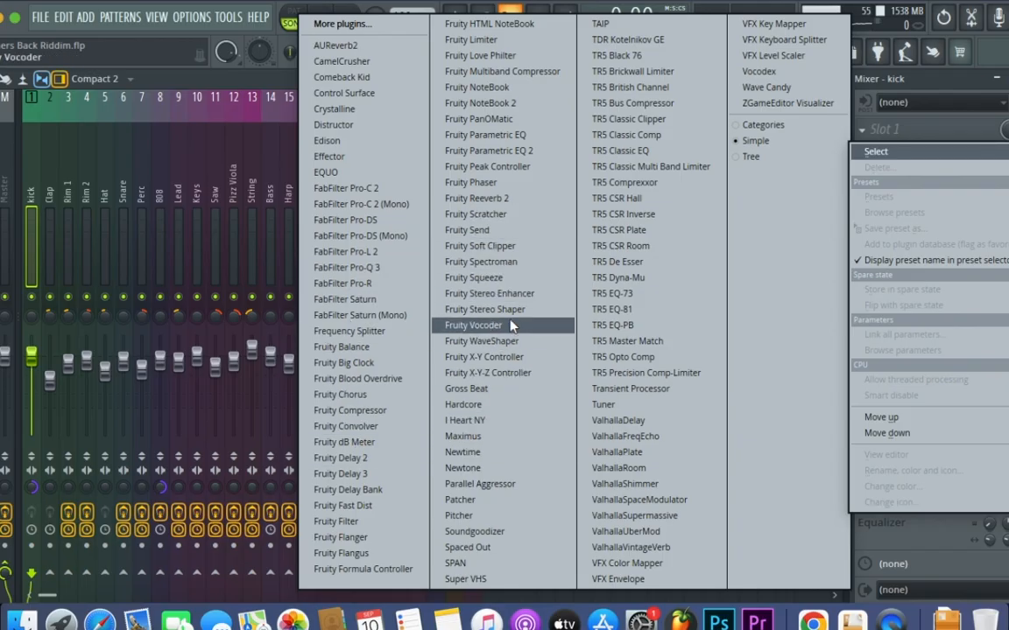
click(502, 174)
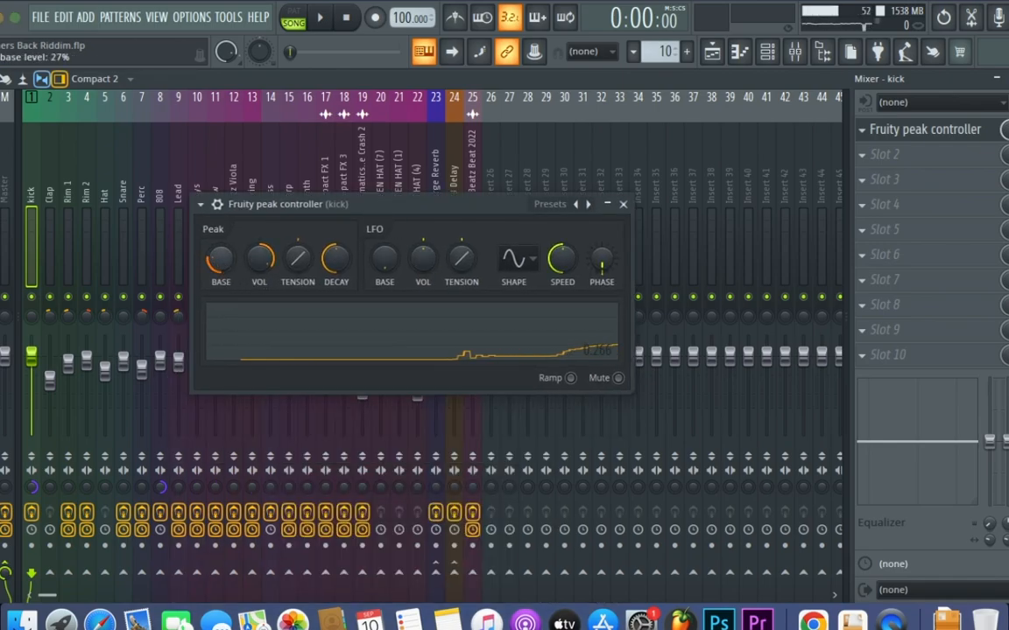
Raise the peak base until the controller outputs about 0.504, reset the peak volume, and close the plugin window
drag(219, 258, 220, 244)
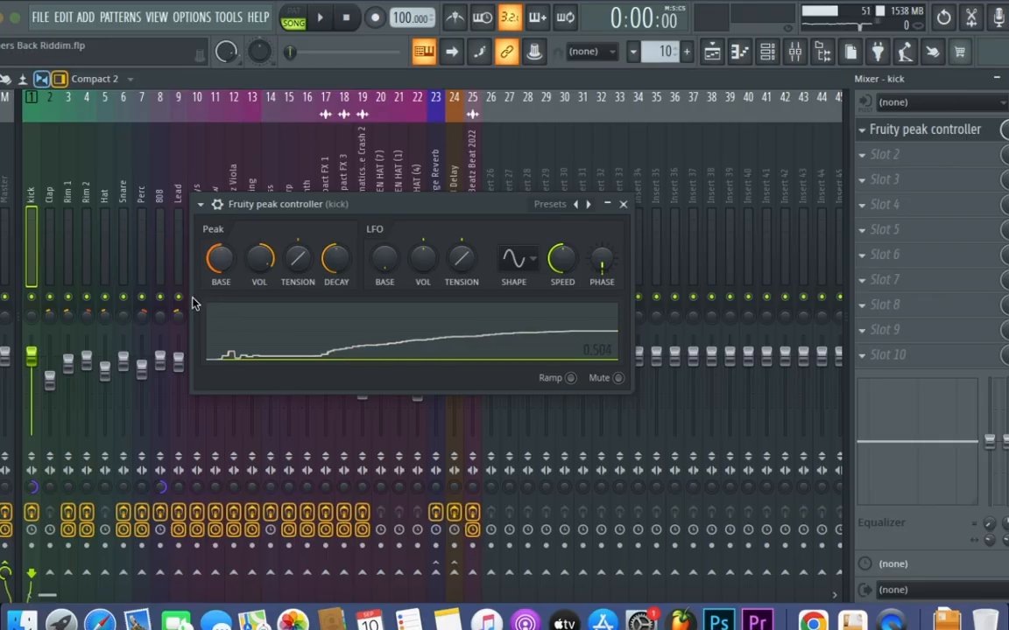
right_click(265, 270)
click(289, 280)
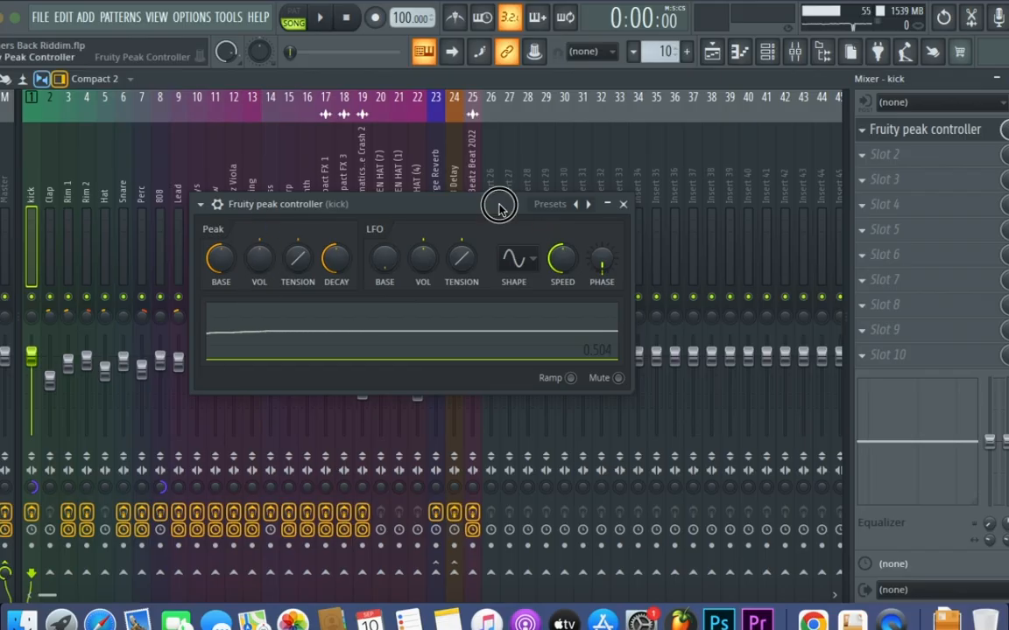
drag(499, 208, 349, 190)
click(474, 186)
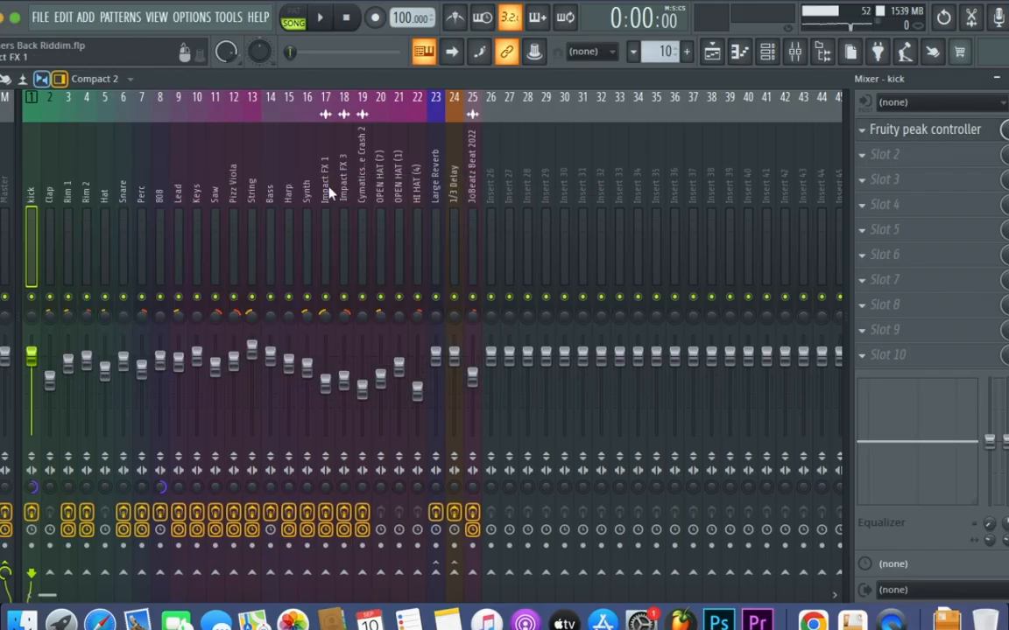
Load Fruity Parametric EQ 2 in the second effect slot of the 808 mixer track
click(162, 175)
click(915, 158)
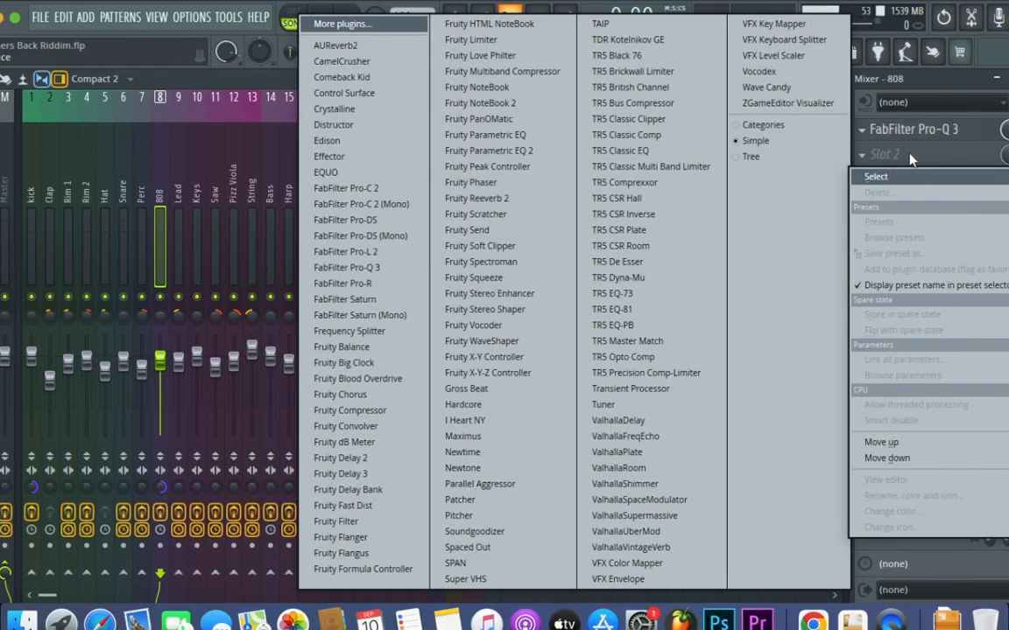
click(528, 154)
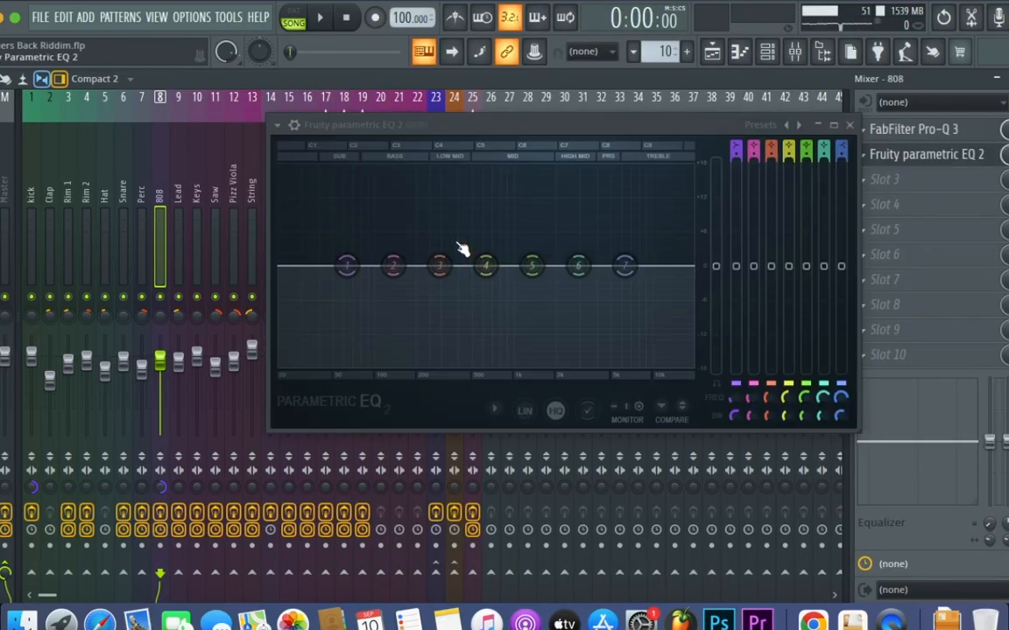
drag(482, 127, 550, 136)
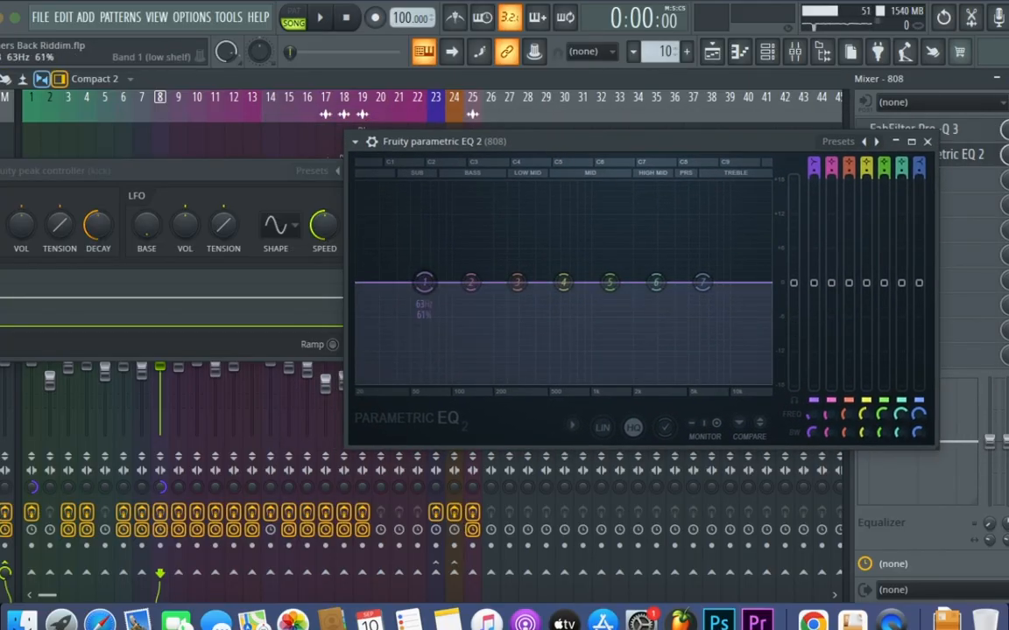
drag(814, 283, 812, 292)
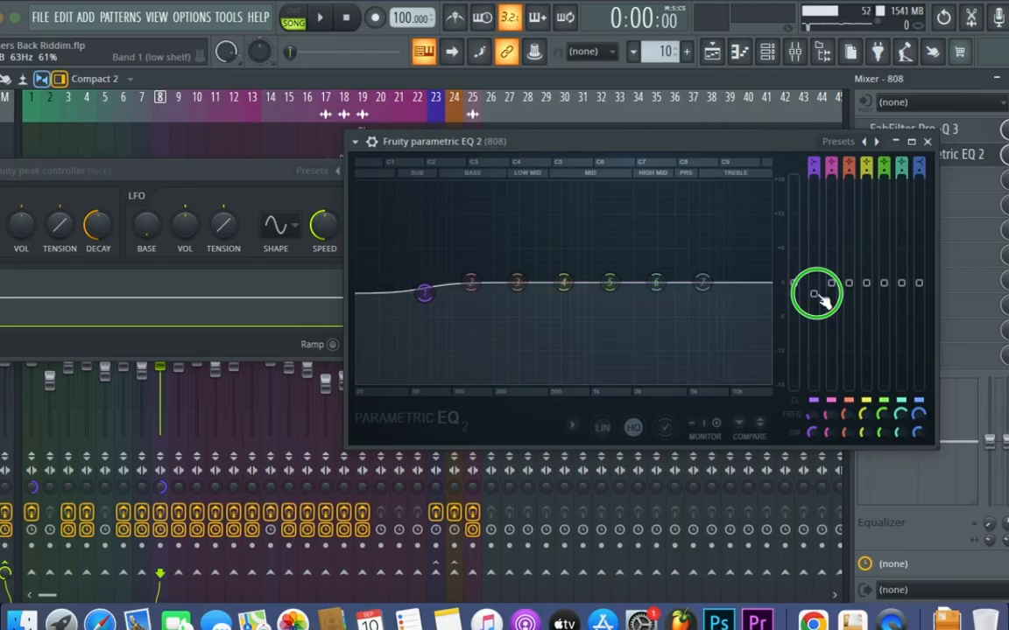
right_click(814, 295)
click(823, 303)
Link the level of EQ band 1 to the internal controller Peak ctrl - Peak with the Inverted mapping formula
right_click(816, 285)
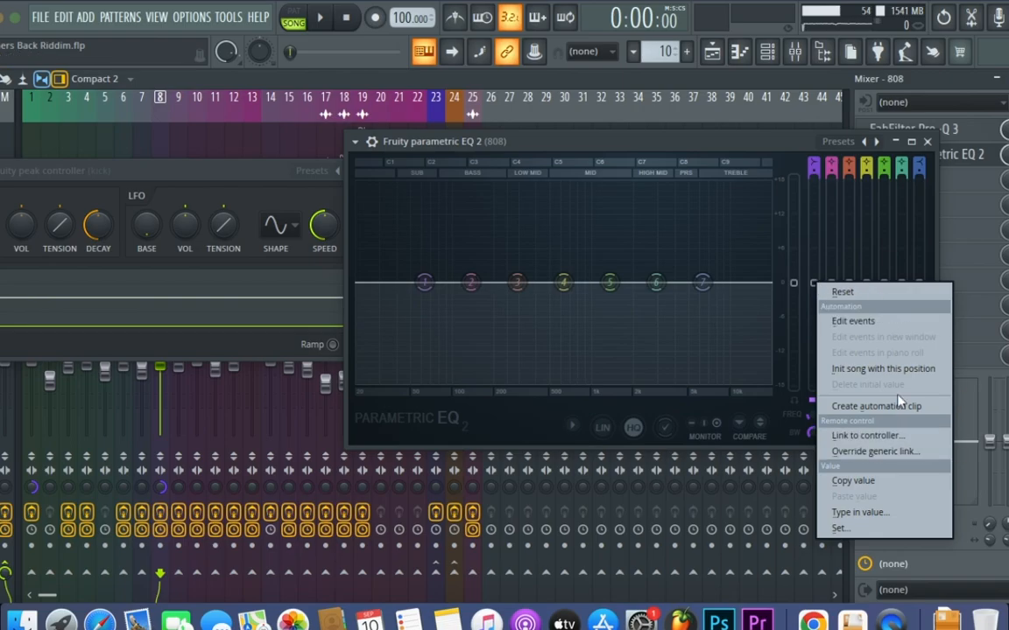
click(881, 435)
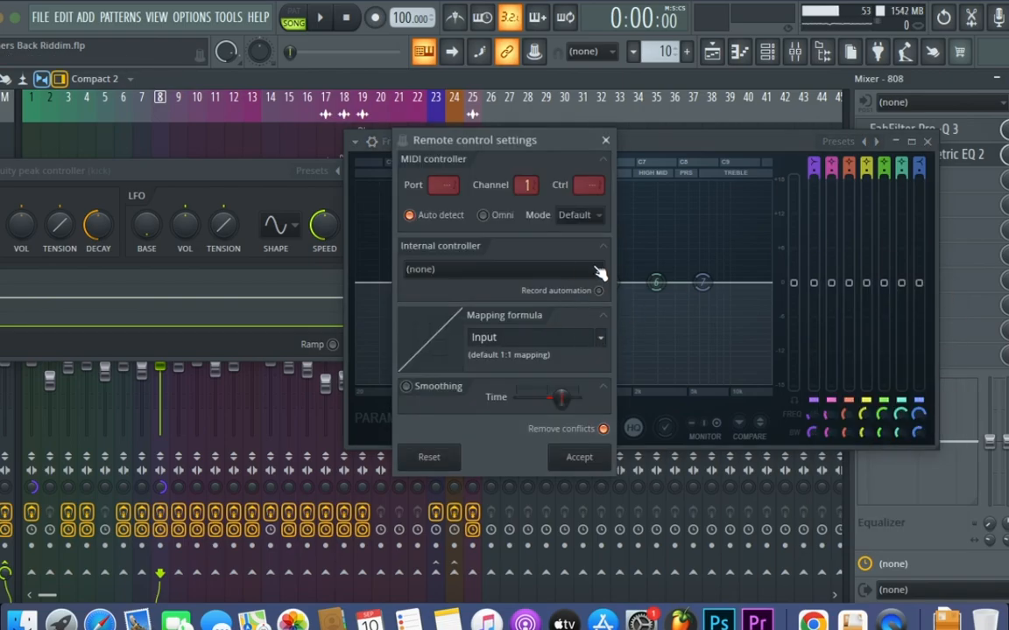
click(598, 272)
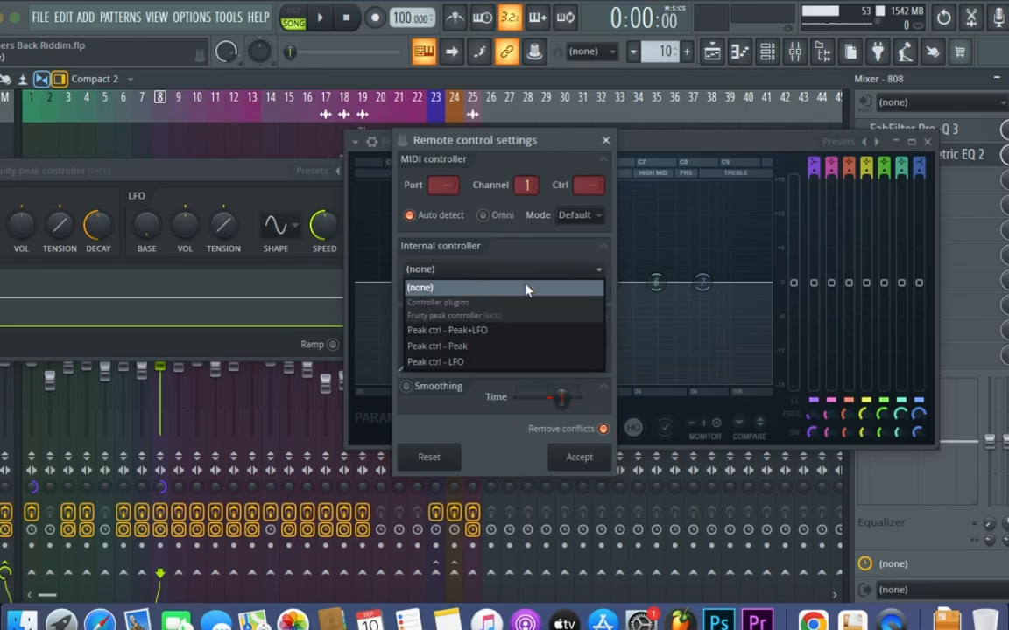
click(454, 351)
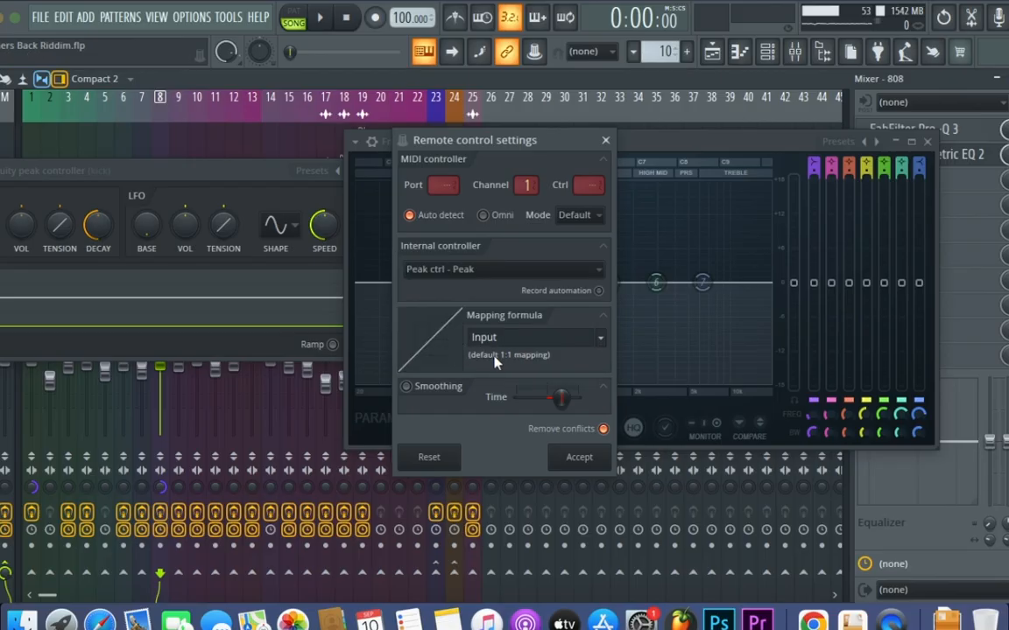
click(603, 340)
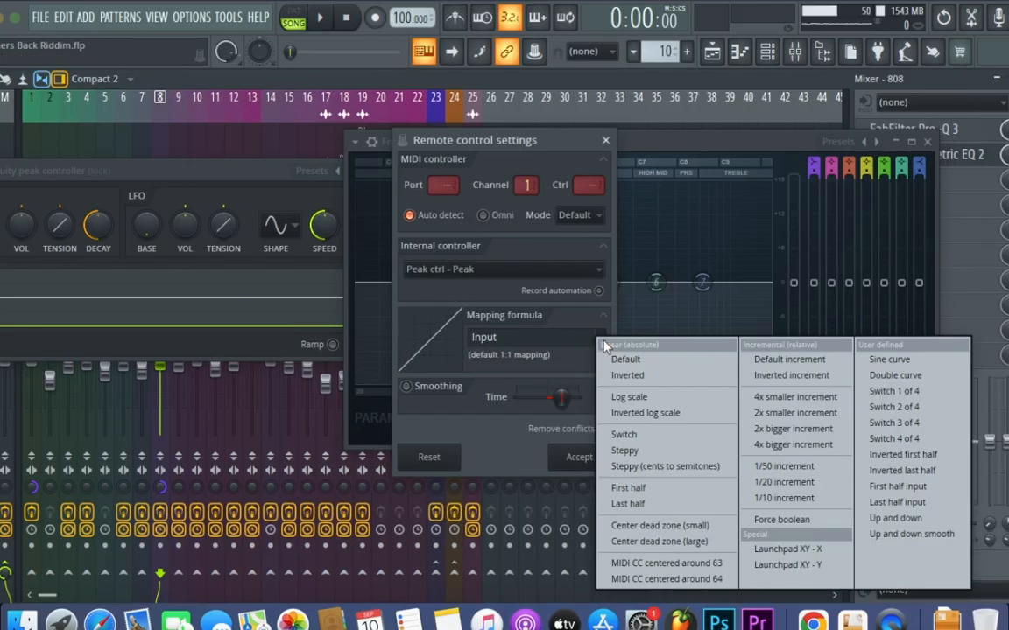
click(627, 375)
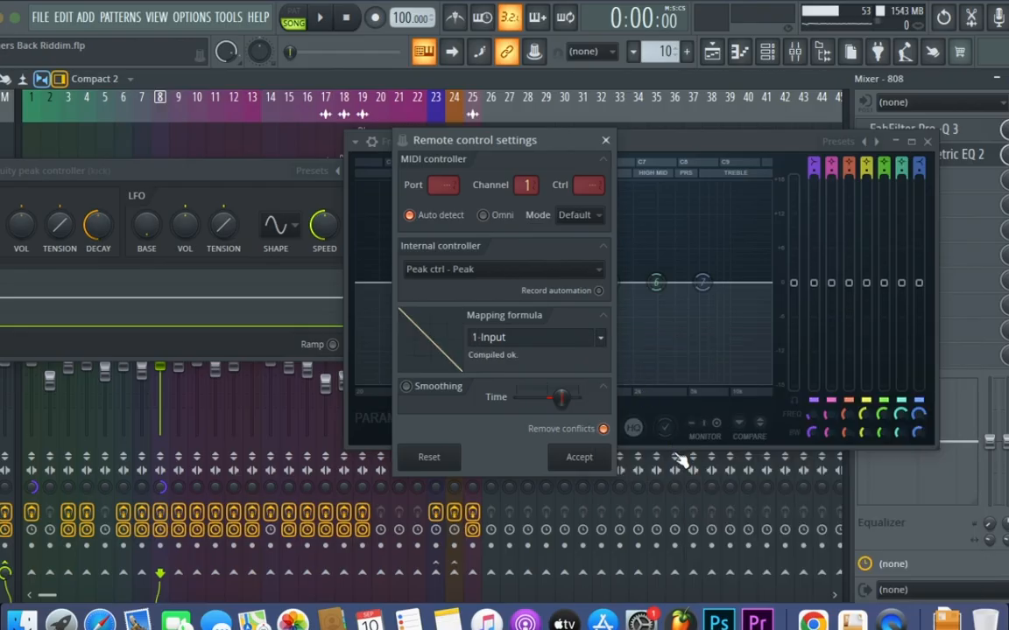
click(579, 457)
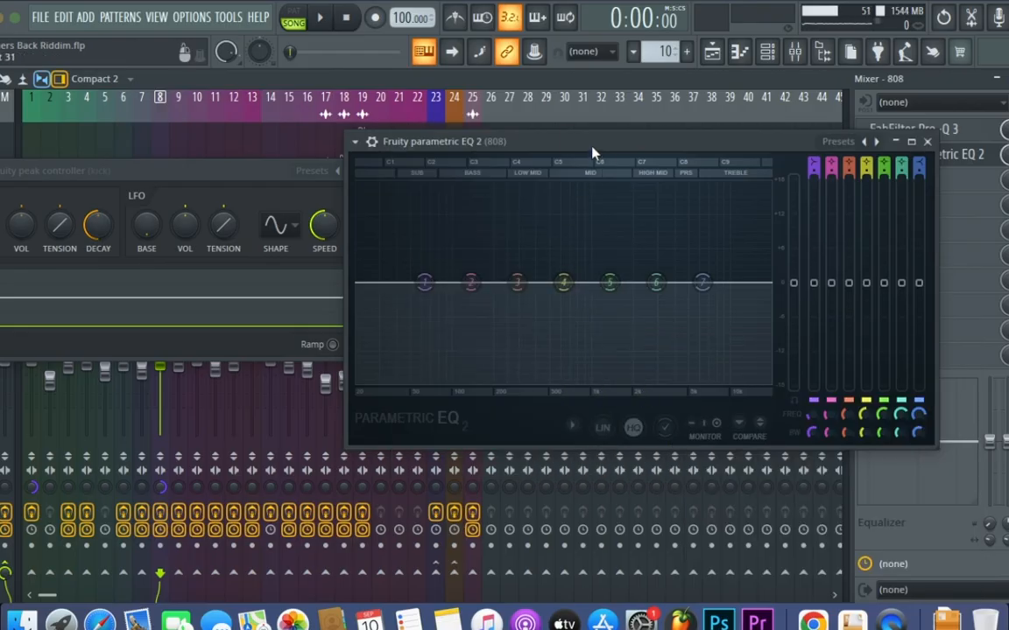
Put the peak controller and the 808's EQ side by side and play the song to check the linked band
drag(592, 153, 742, 127)
drag(249, 178, 340, 172)
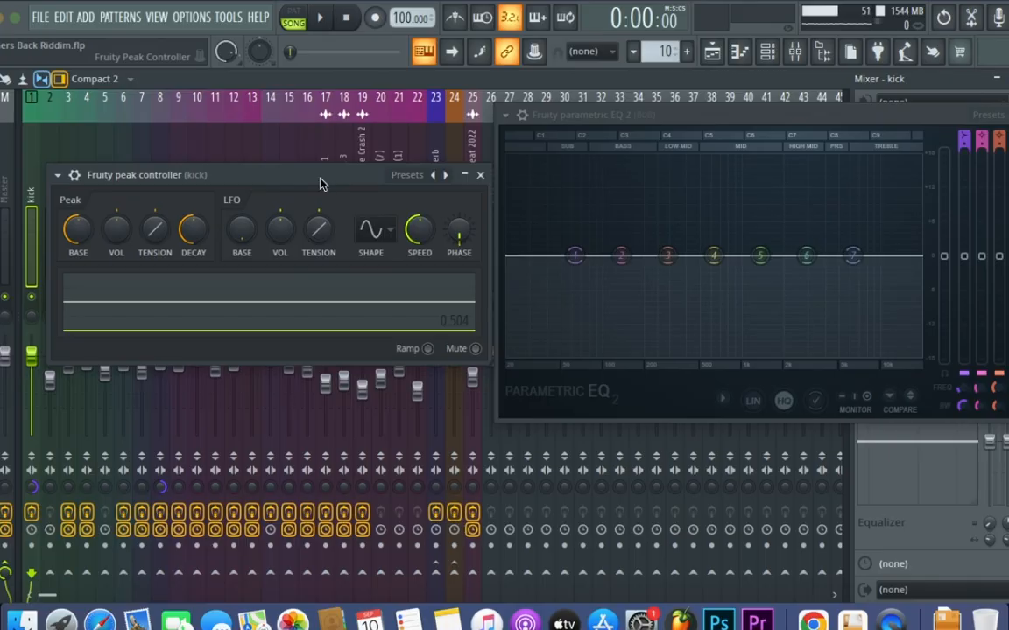
key(space)
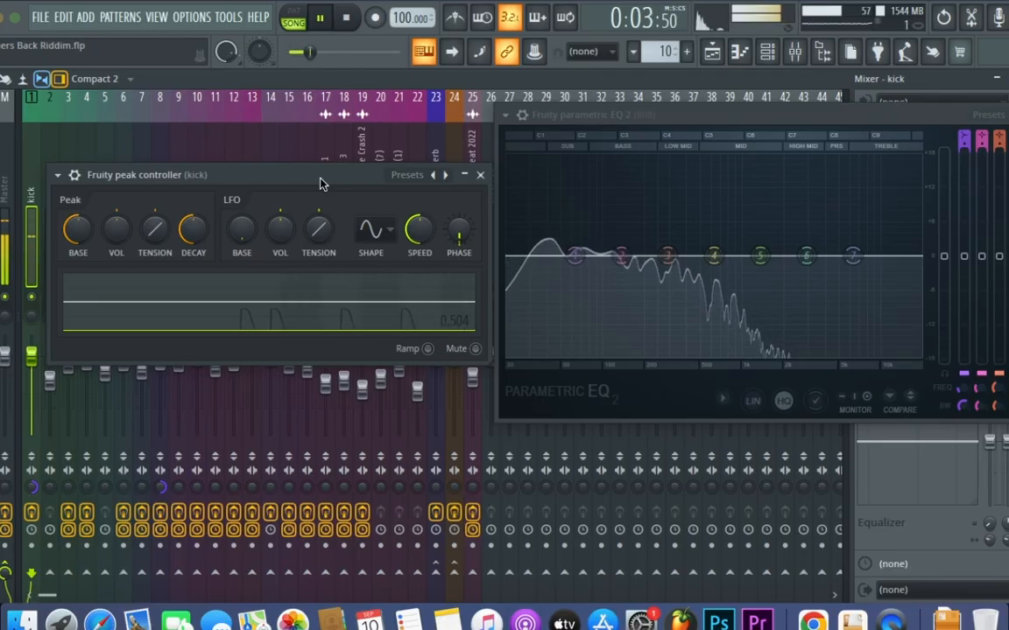
key(space)
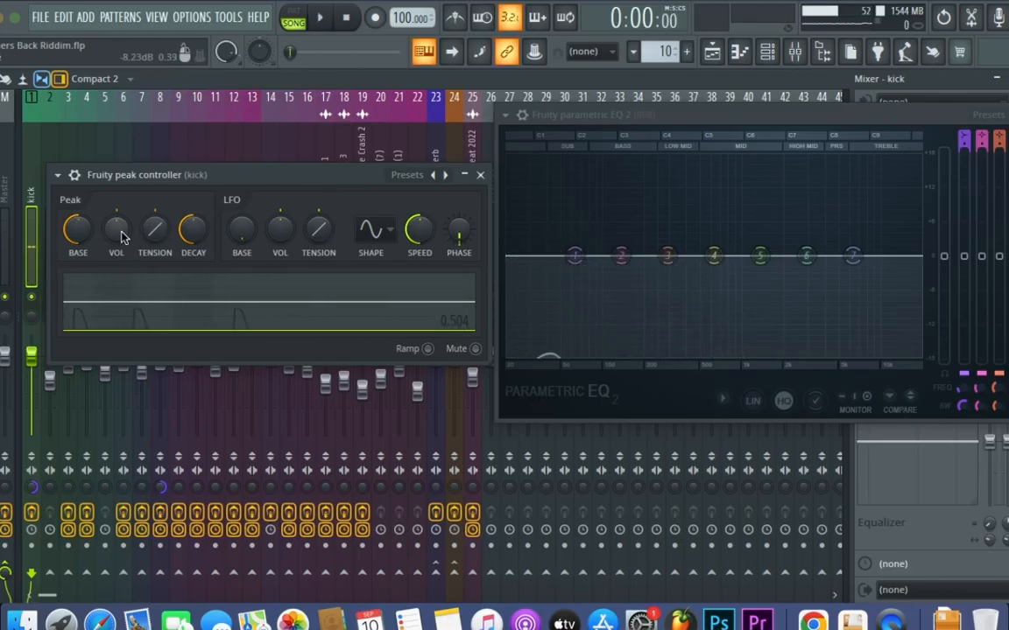
Raise the kick controller's peak volume amount and adjust its peak decay speed during playback, then stop and close its window
drag(120, 237, 121, 233)
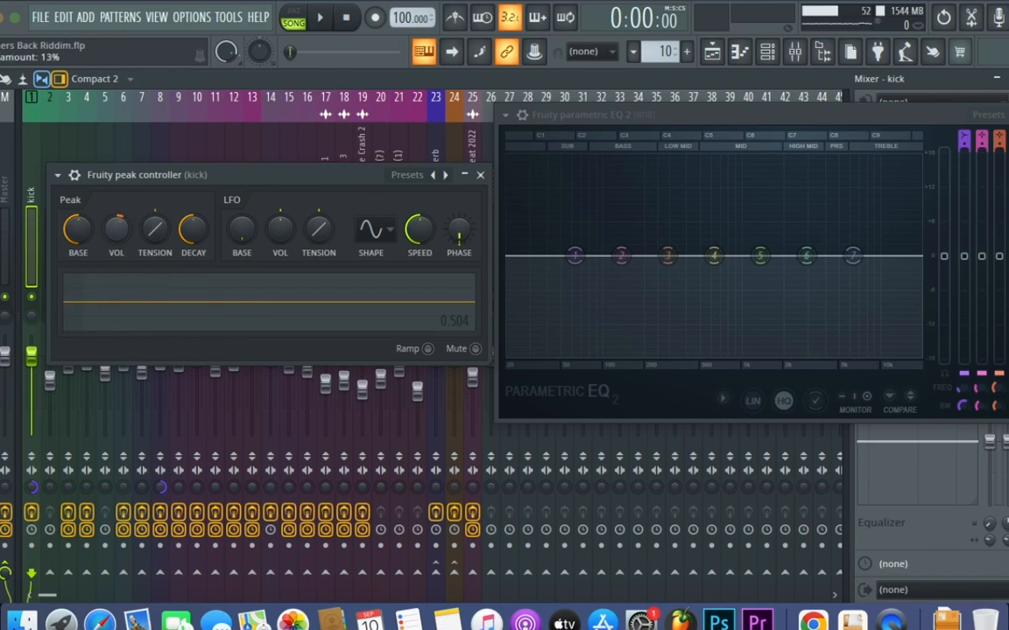
key(space)
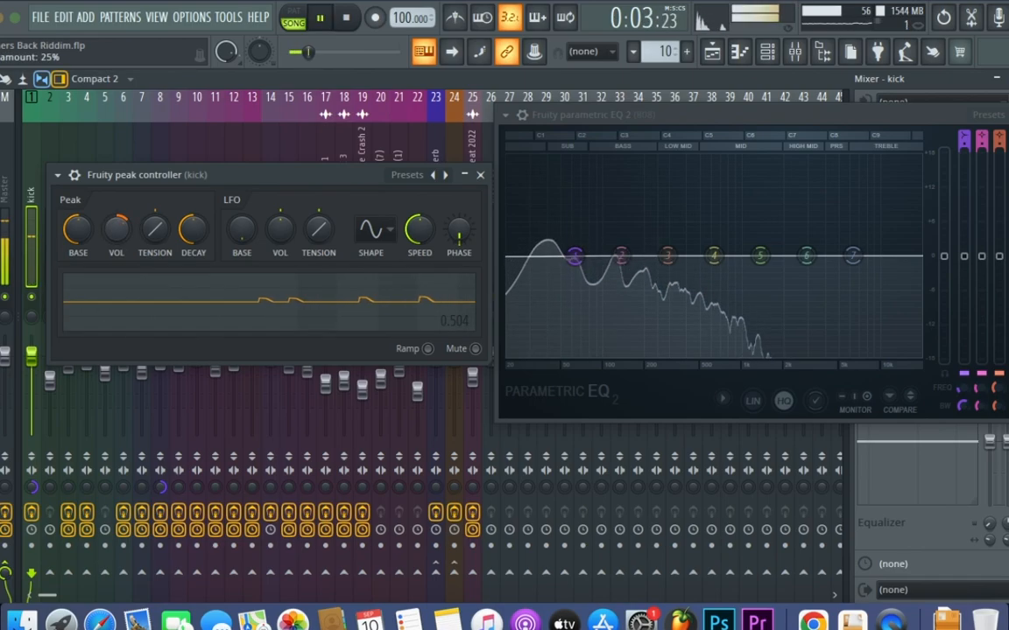
drag(121, 233, 120, 227)
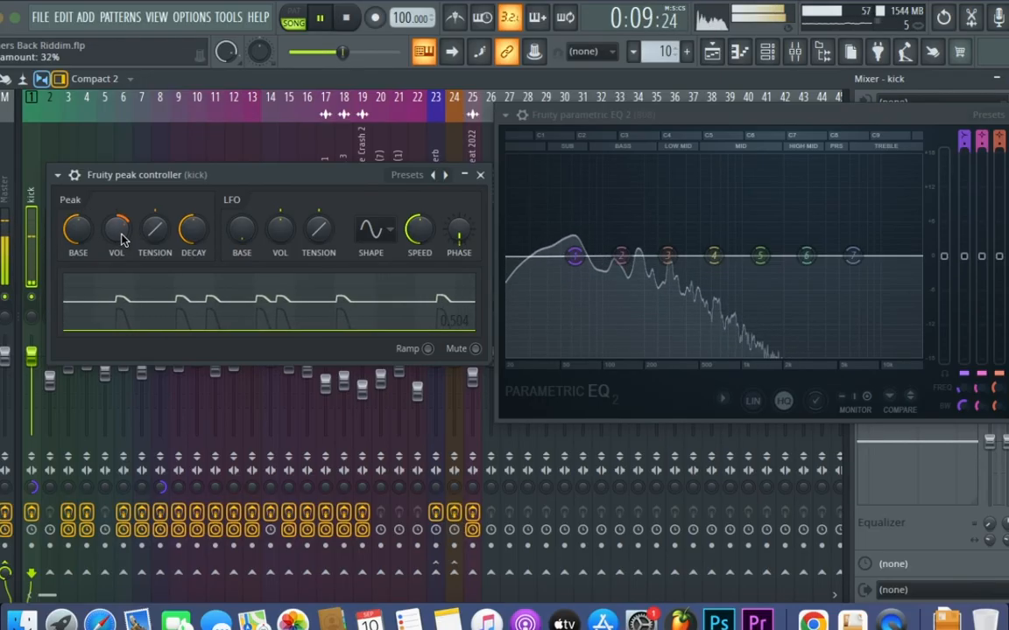
drag(121, 240, 120, 254)
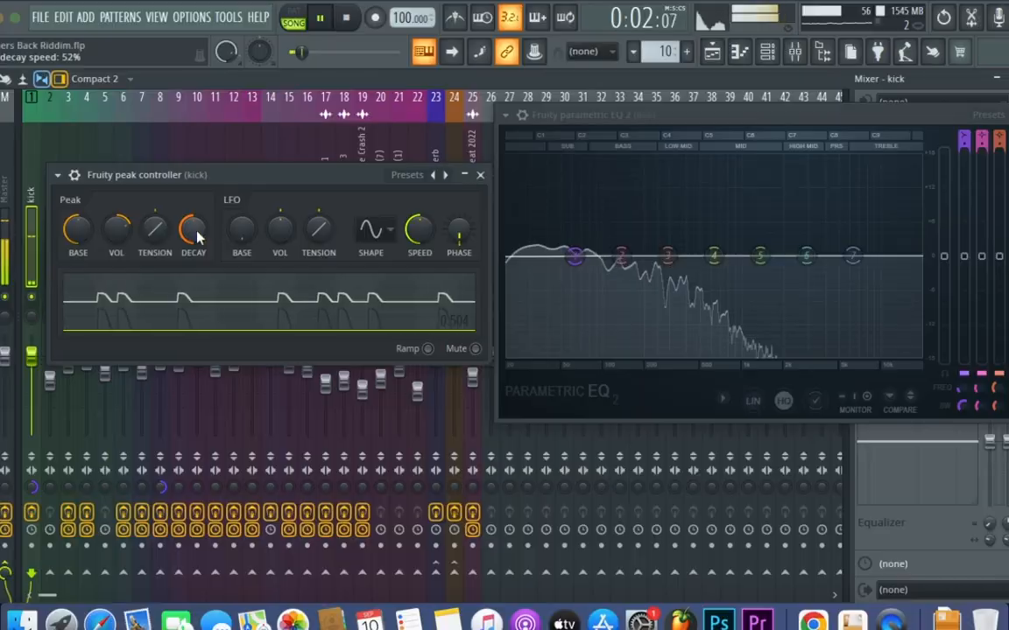
drag(198, 234, 198, 227)
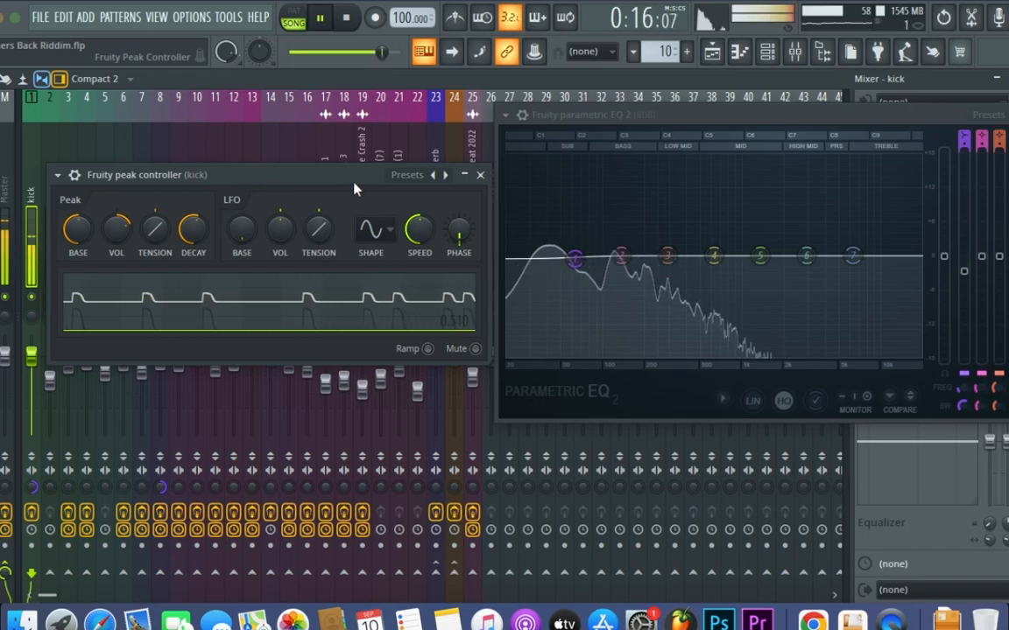
key(space)
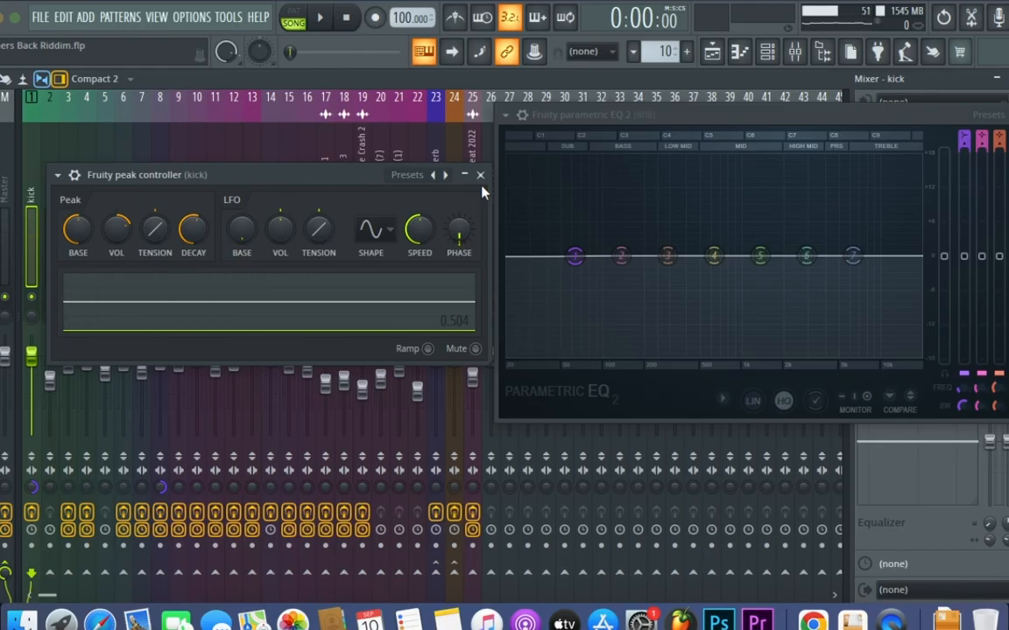
click(479, 175)
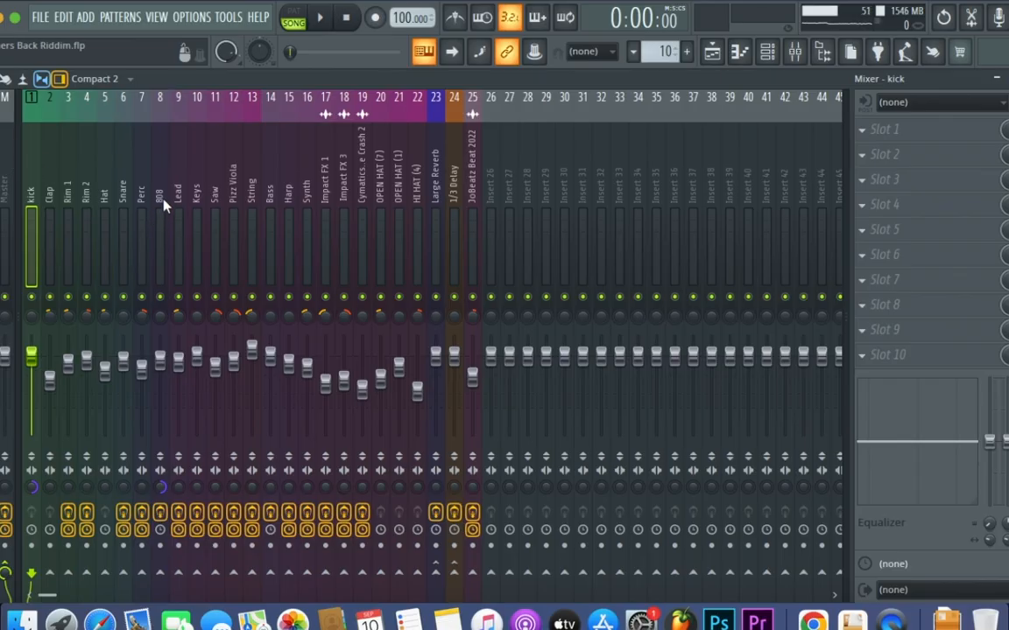
Sidechain the kick mixer track to the 808 track
click(160, 574)
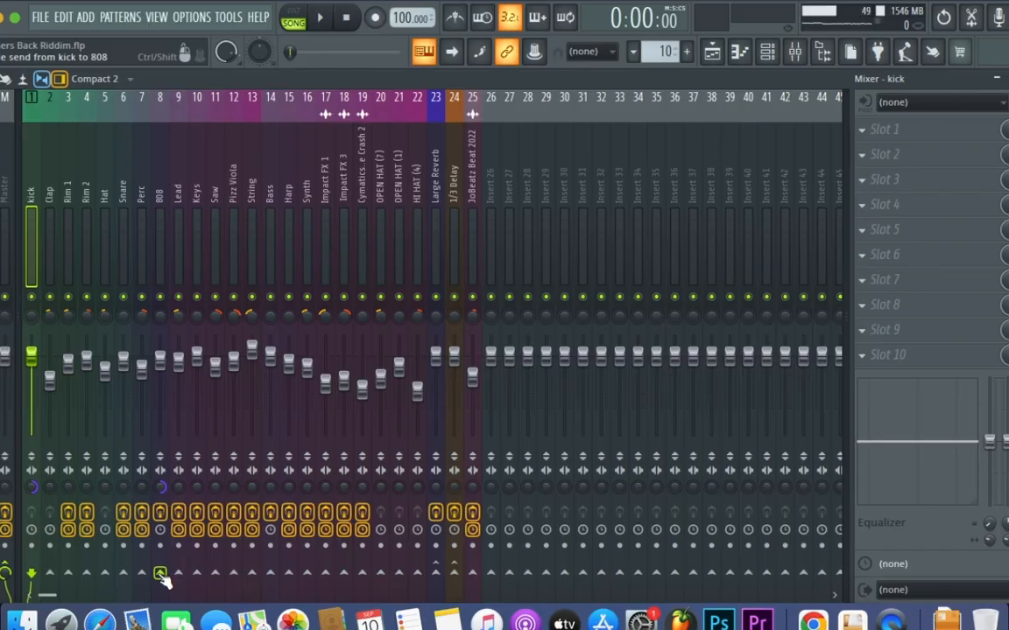
right_click(160, 576)
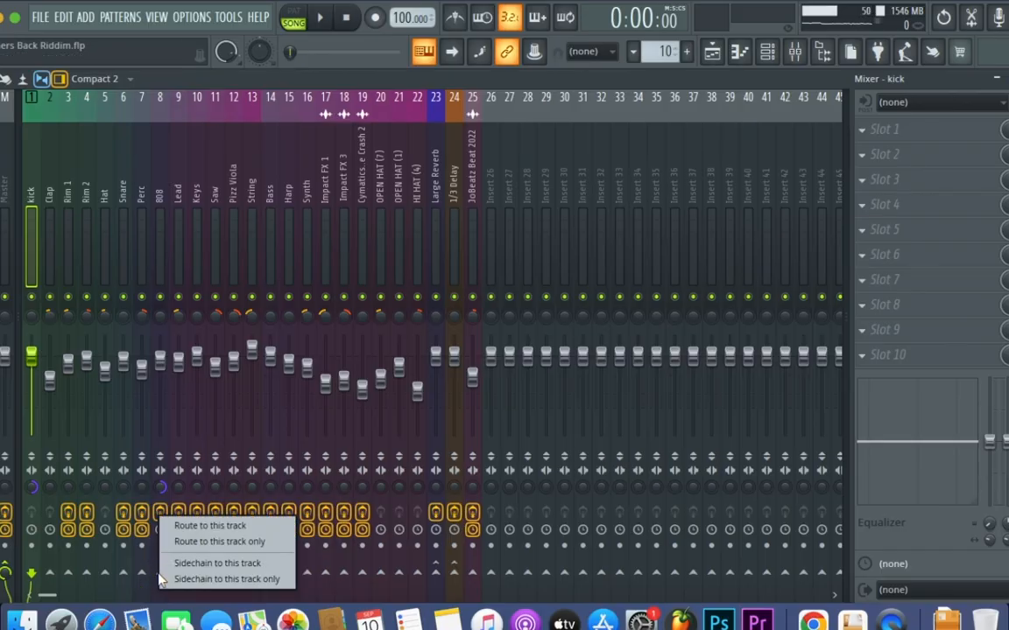
click(203, 564)
Add Fruity Limiter to the second effect slot of the 808 mixer track and move its window clear of the mixer faders
click(158, 194)
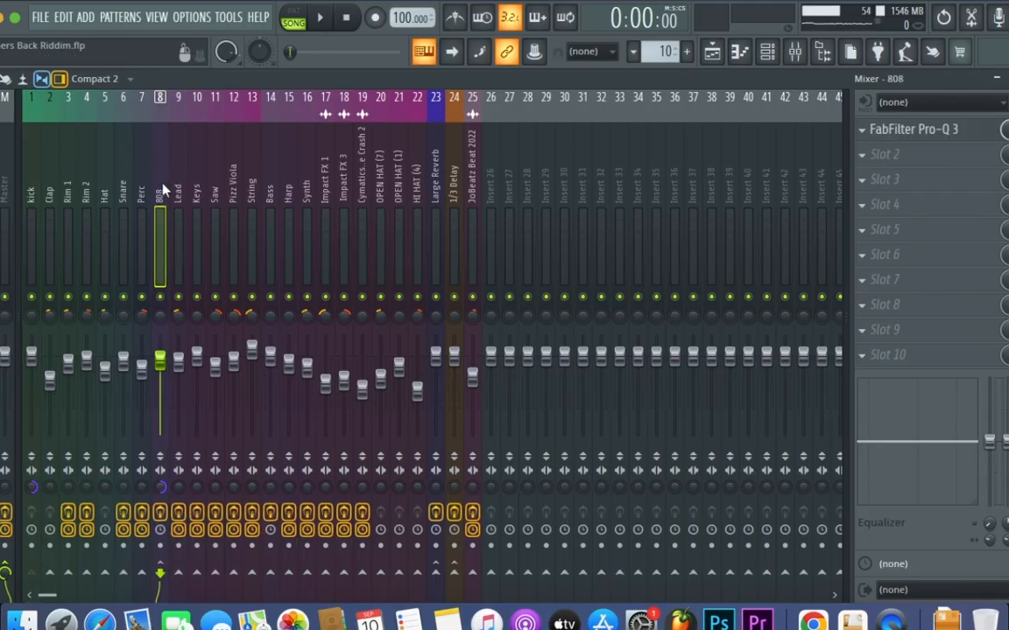
click(932, 155)
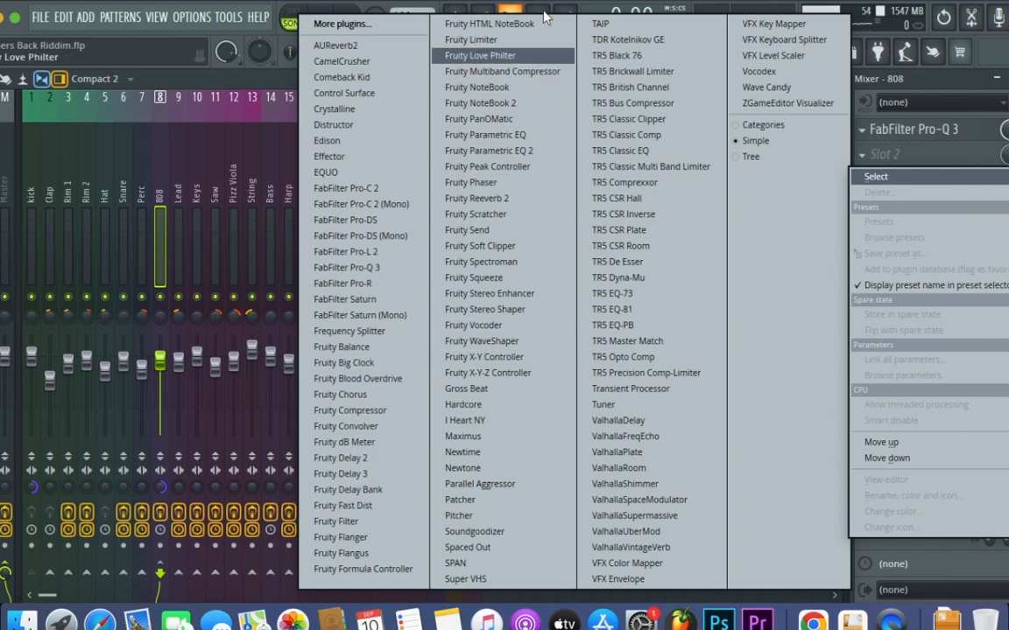
click(512, 40)
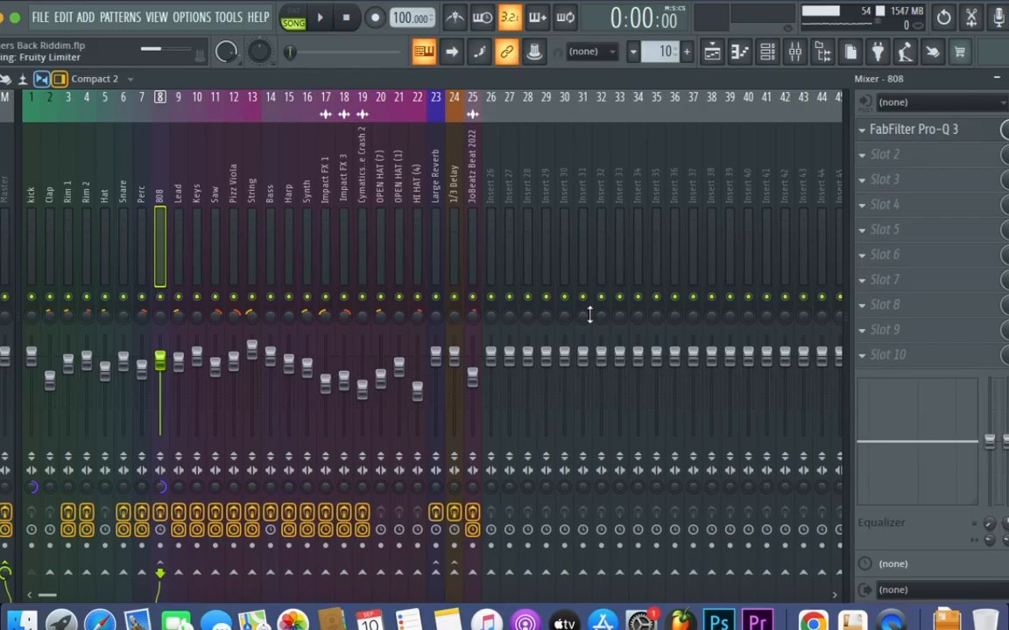
drag(549, 127, 484, 110)
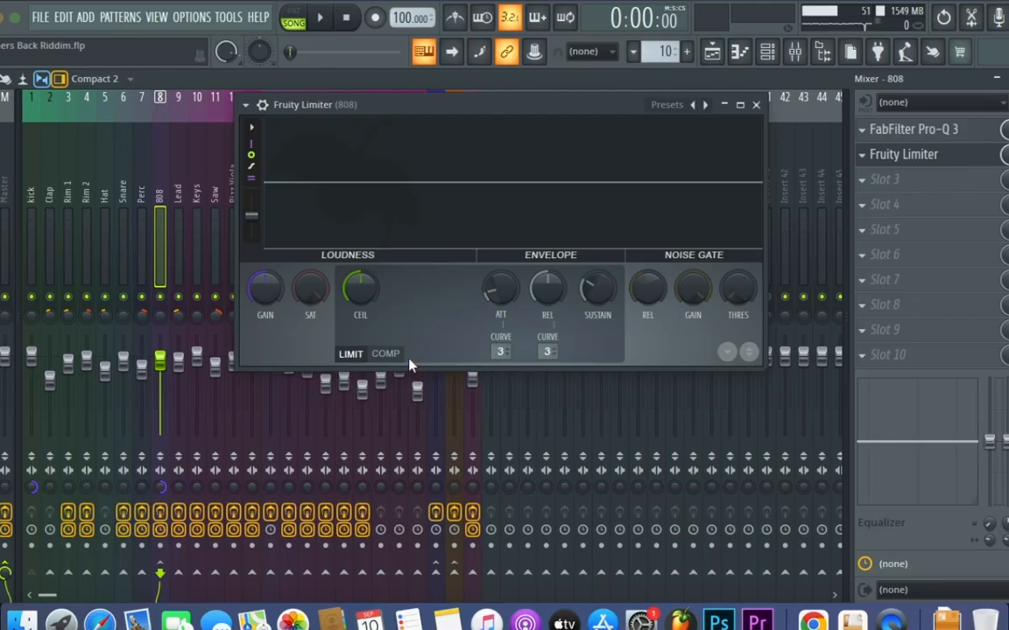
Switch the limiter to compressor mode with the kick as its sidechain input, and stop the song after a test playback
click(397, 355)
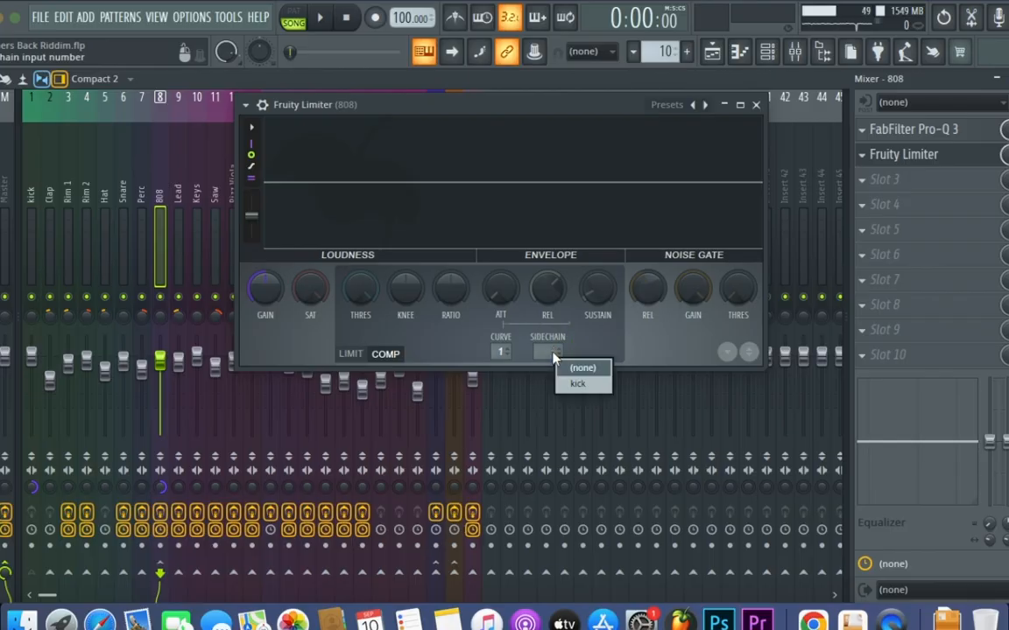
click(582, 386)
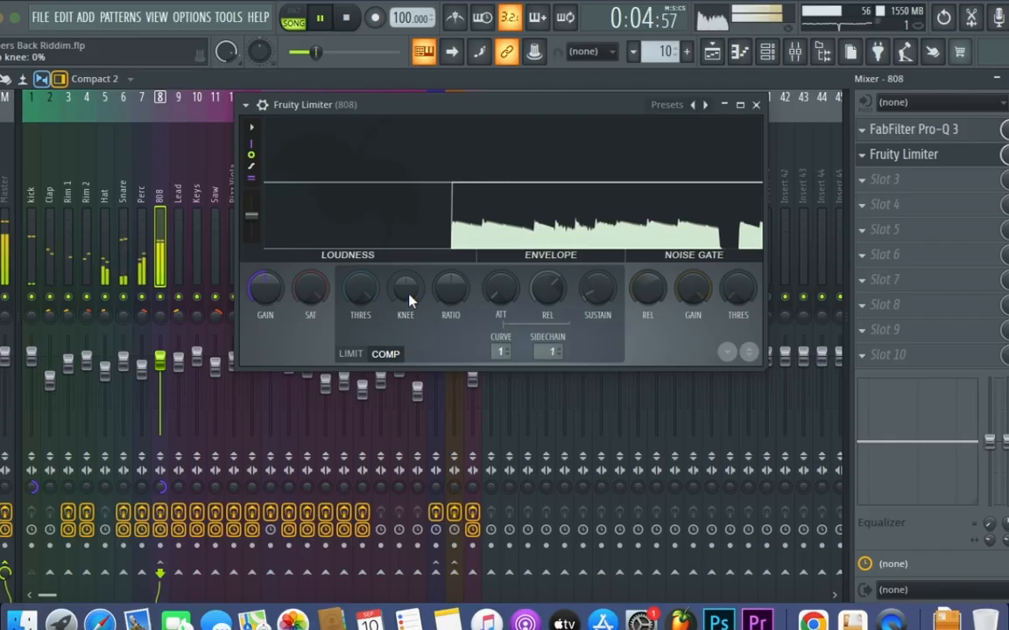
key(space)
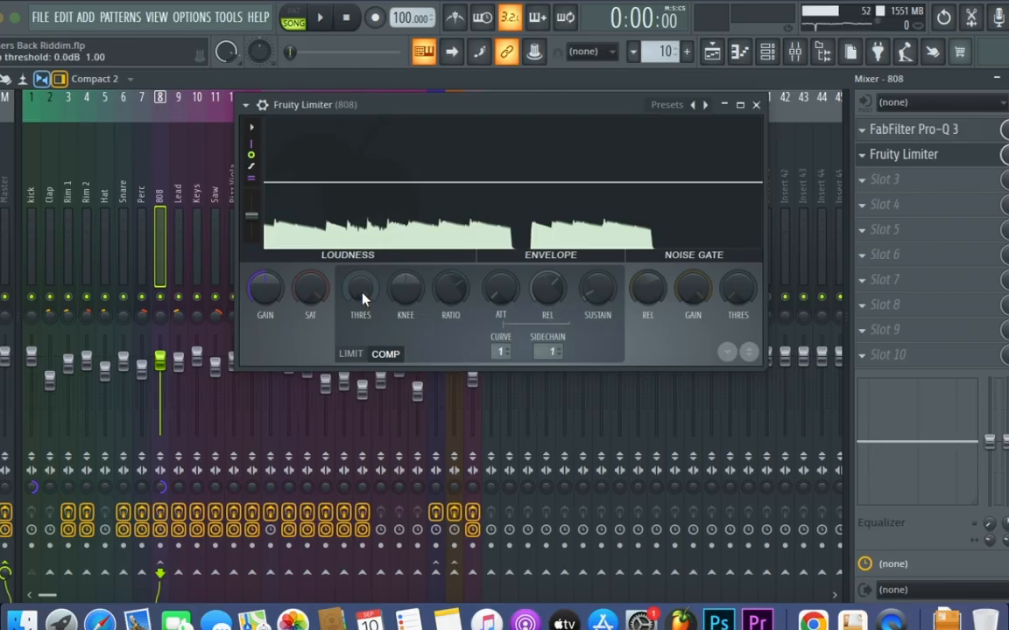
Lower the compressor threshold to -19.7 dB while playing the song, and stop playback
drag(364, 300, 365, 345)
key(space)
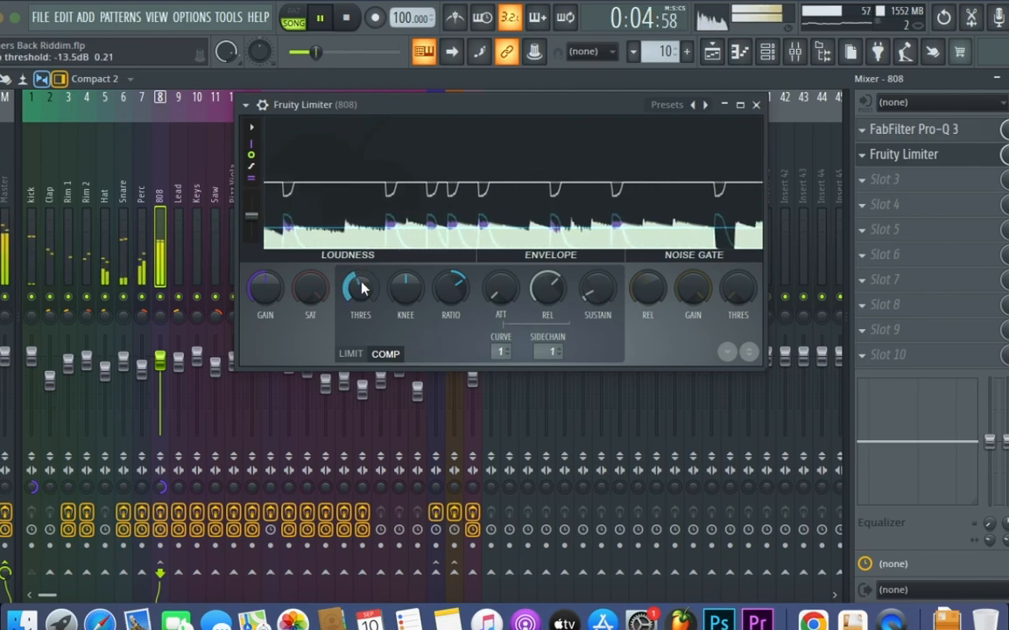
drag(361, 289, 361, 317)
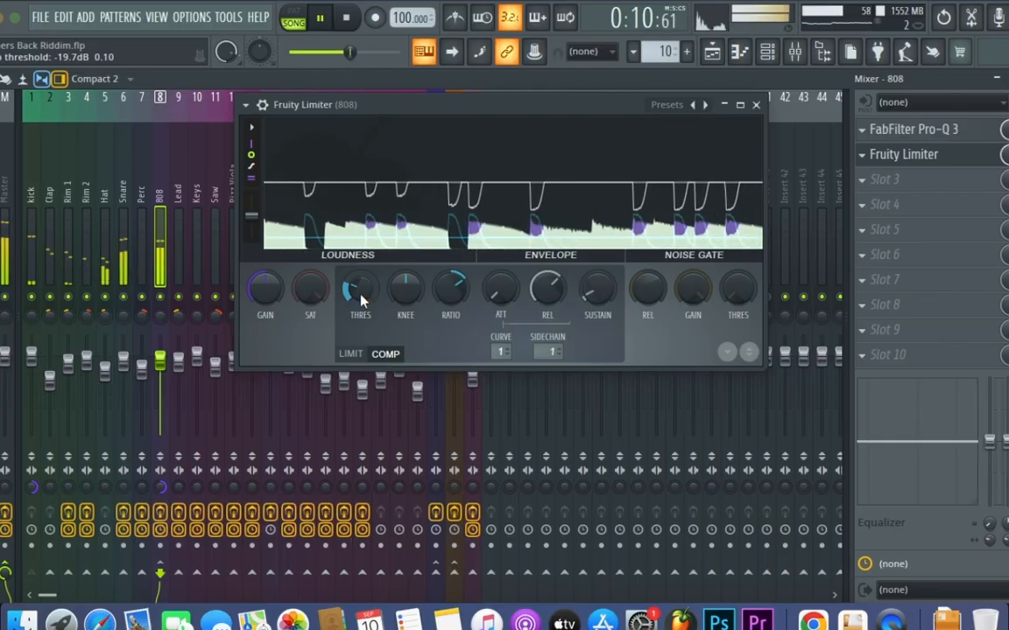
key(space)
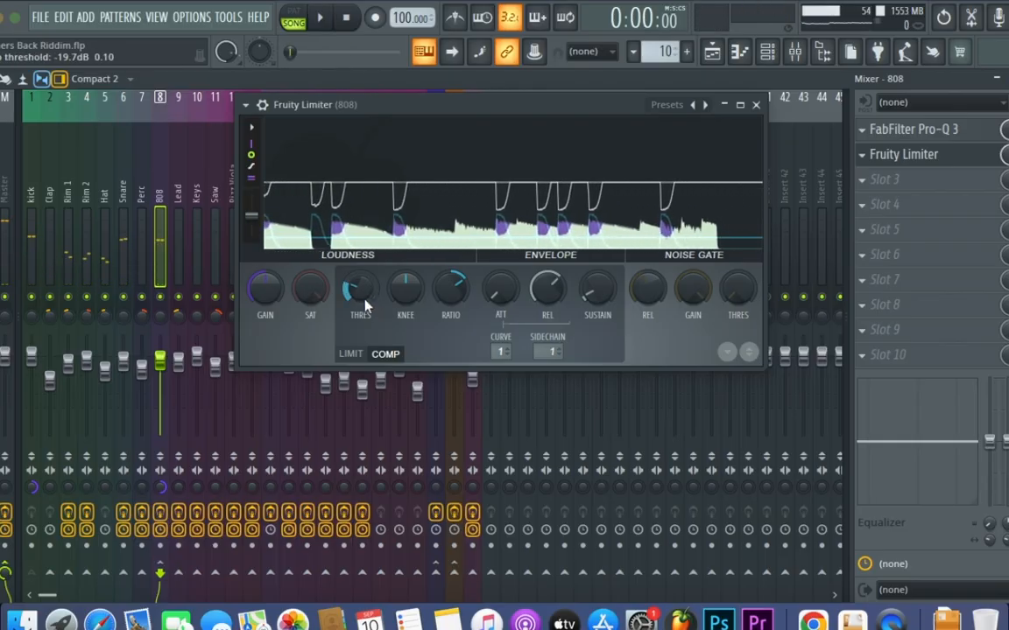